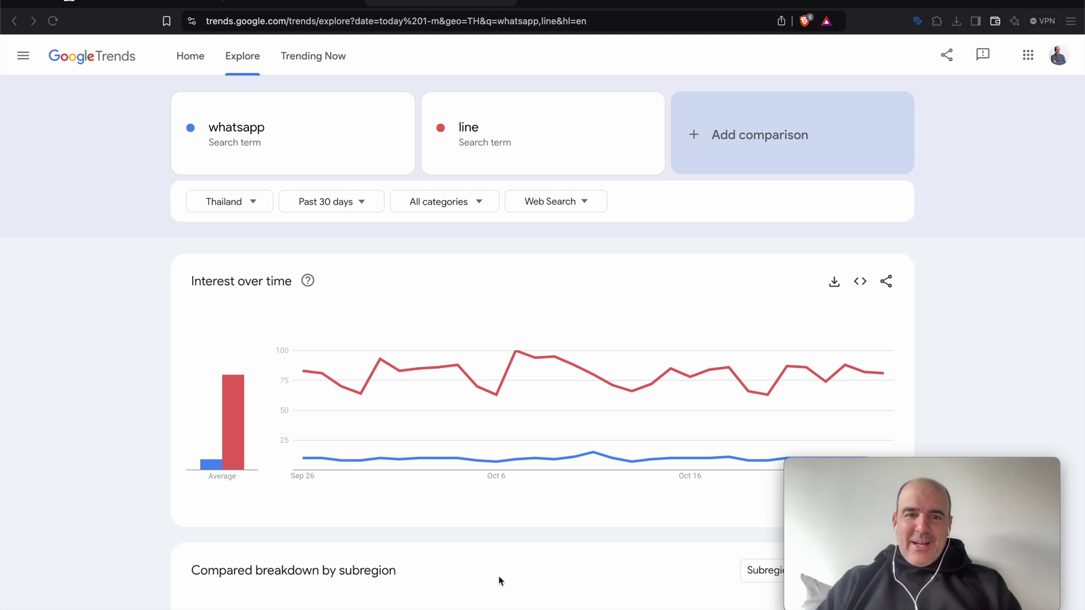
# Check the 'line' search term in Google Trends and leave it unchanged.
pyautogui.click(469, 129)
pyautogui.click(465, 136)
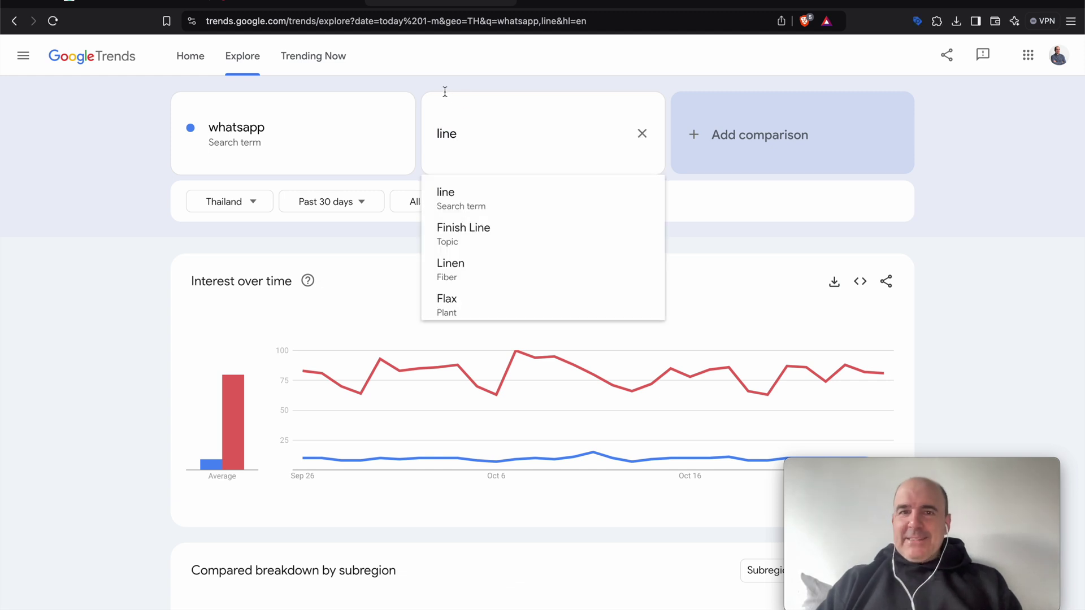
pyautogui.press('Return')
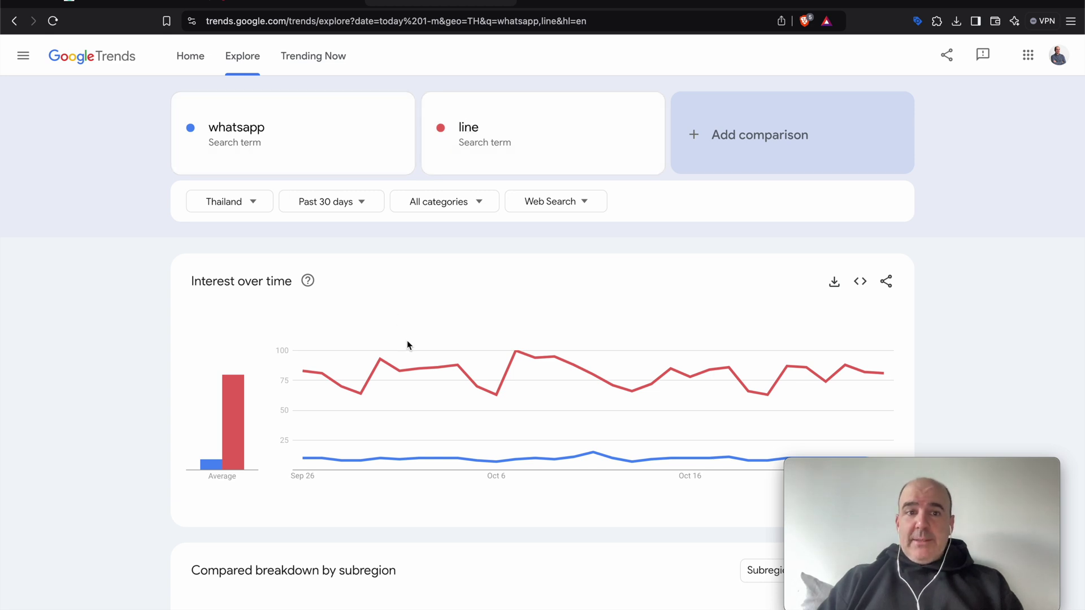
# Change the comparison region from Thailand to Japan.
pyautogui.moveTo(392, 407)
pyautogui.click(224, 201)
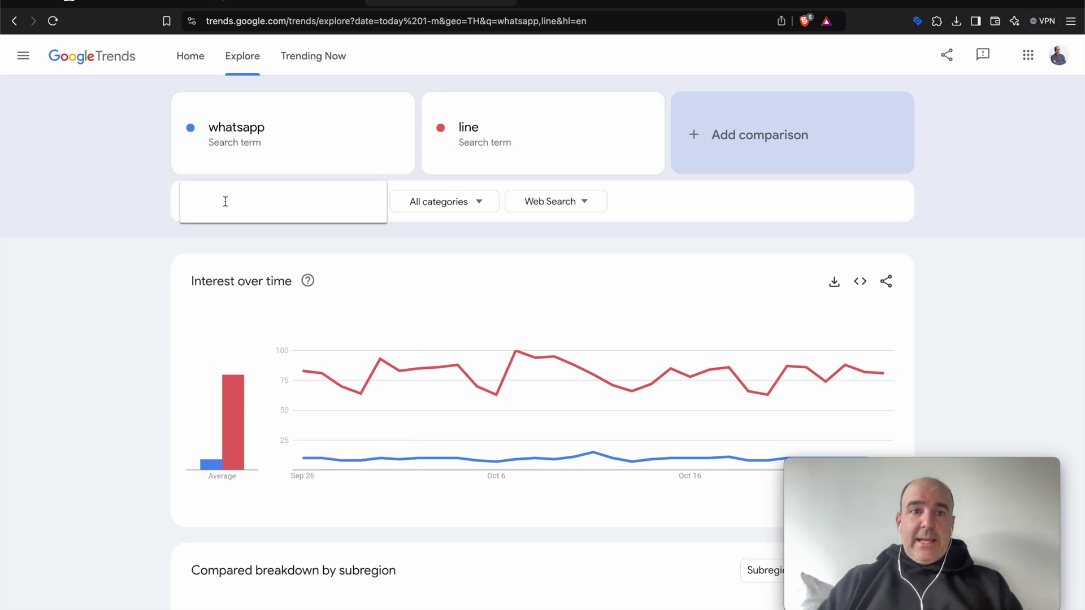
pyautogui.write('japan')
pyautogui.click(240, 239)
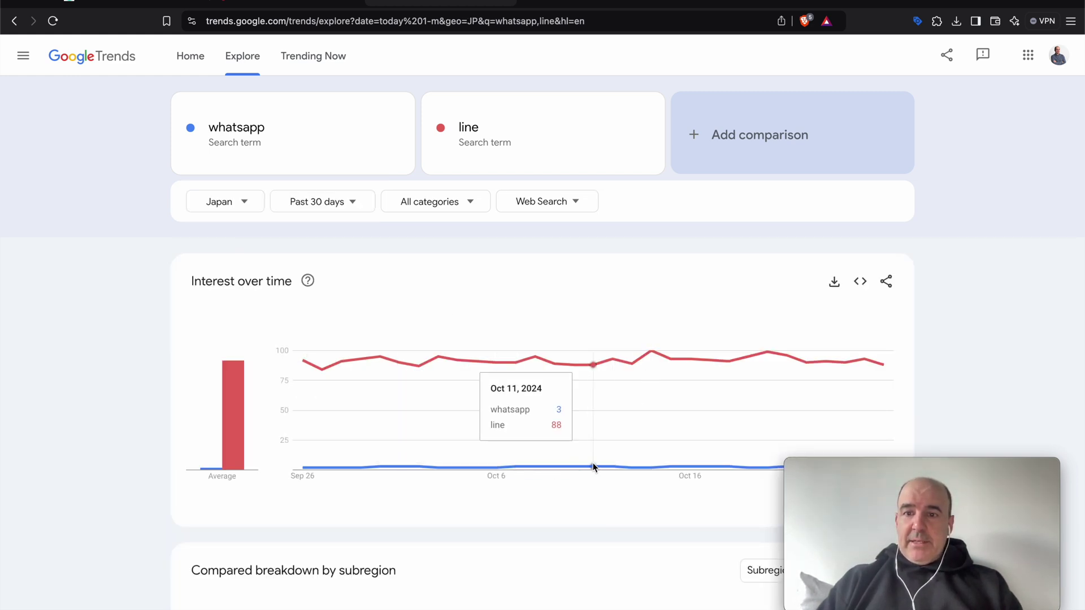
pyautogui.click(220, 204)
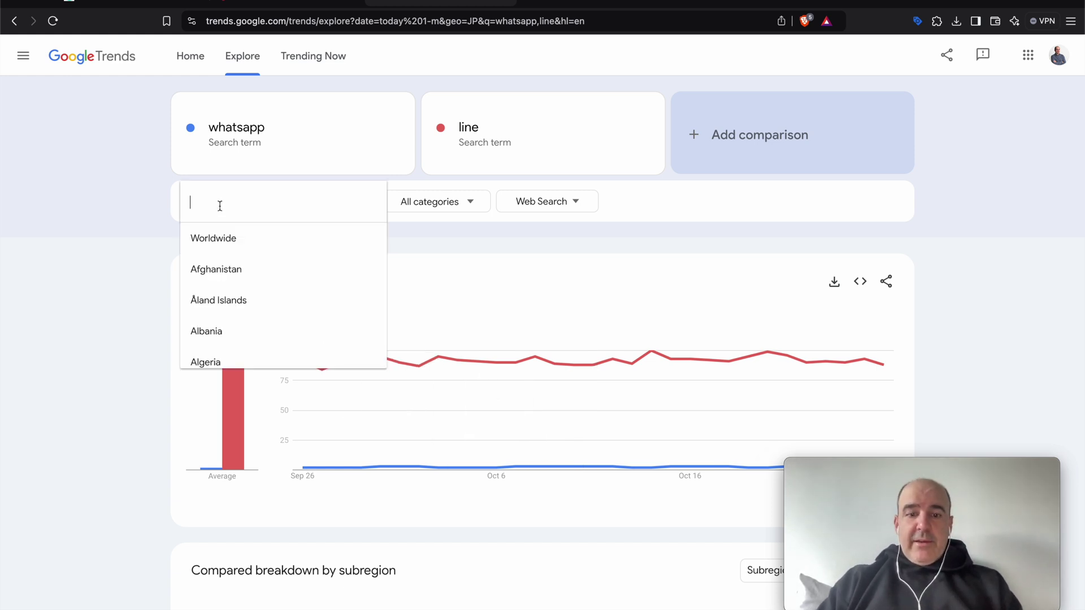
# Compare whatsapp and line in Vietnam, then in India.
pyautogui.write('gan')
pyautogui.press('BackSpace')
pyautogui.press('BackSpace')
pyautogui.press('BackSpace')
pyautogui.write('ban')
pyautogui.press('BackSpace')
pyautogui.press('BackSpace')
pyautogui.press('BackSpace')
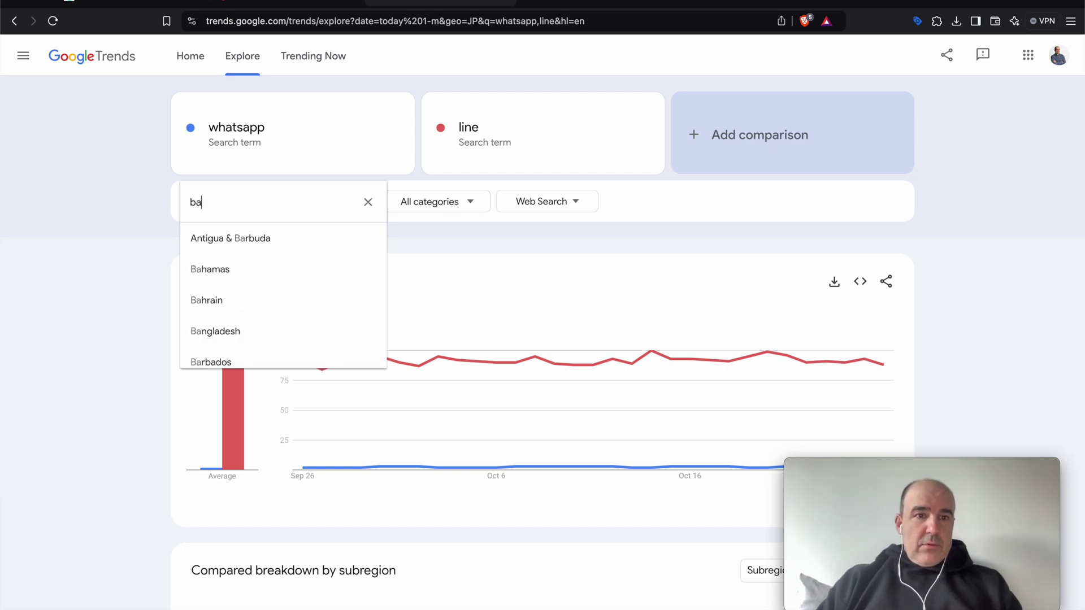
pyautogui.write('vietnam')
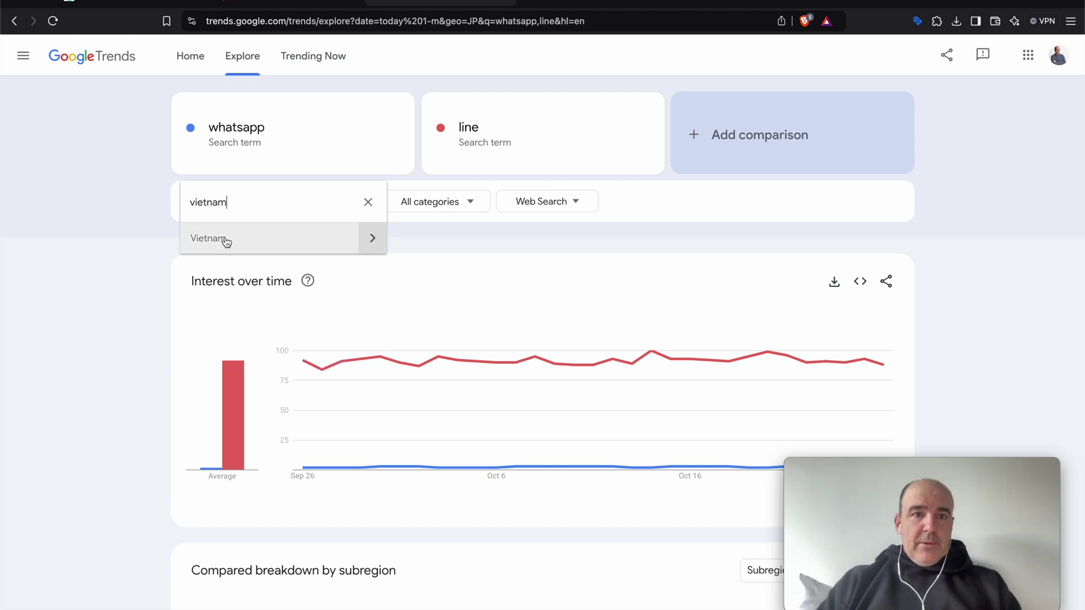
pyautogui.click(225, 238)
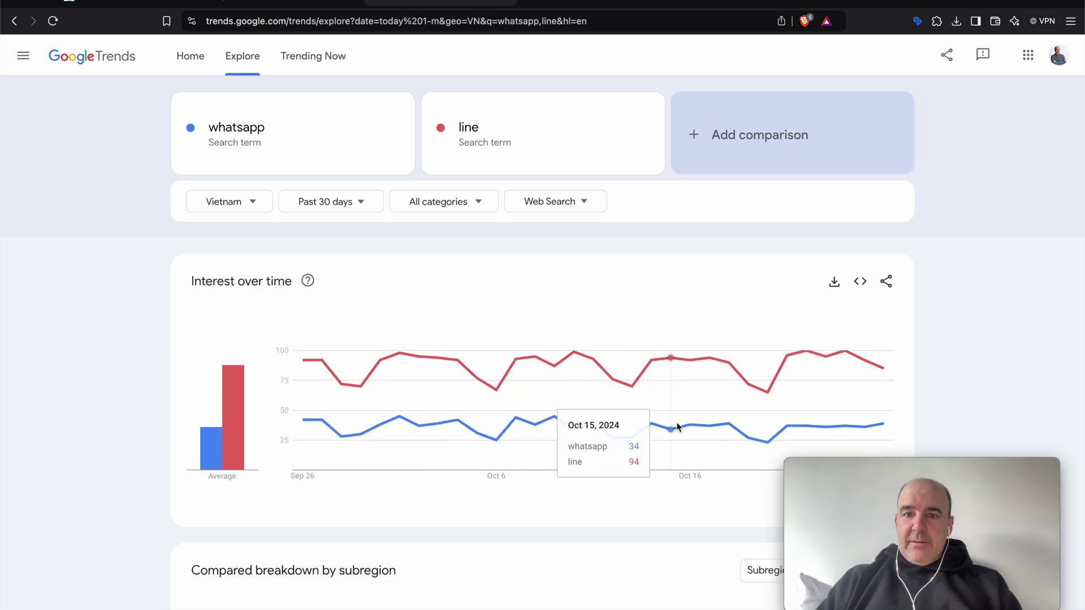
pyautogui.click(232, 208)
pyautogui.write('india')
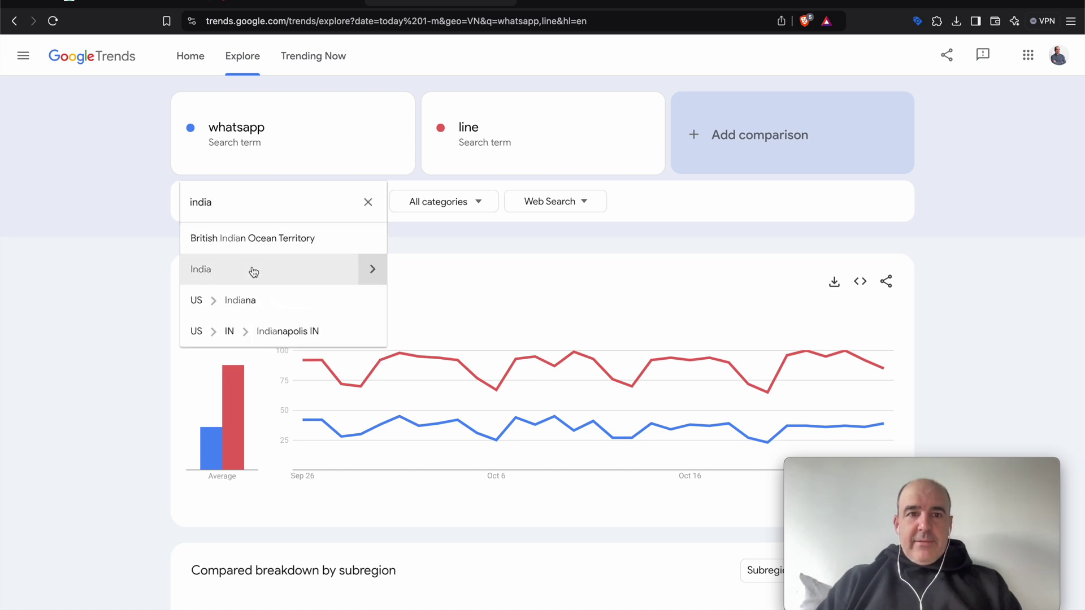
pyautogui.click(254, 270)
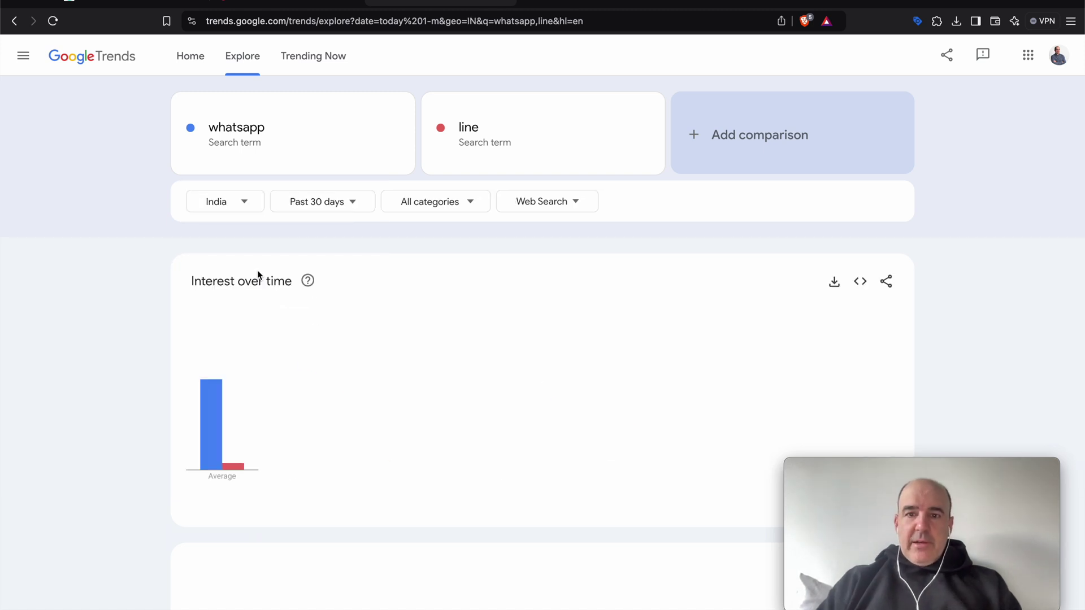
# Set the comparison region back to Thailand.
pyautogui.click(224, 202)
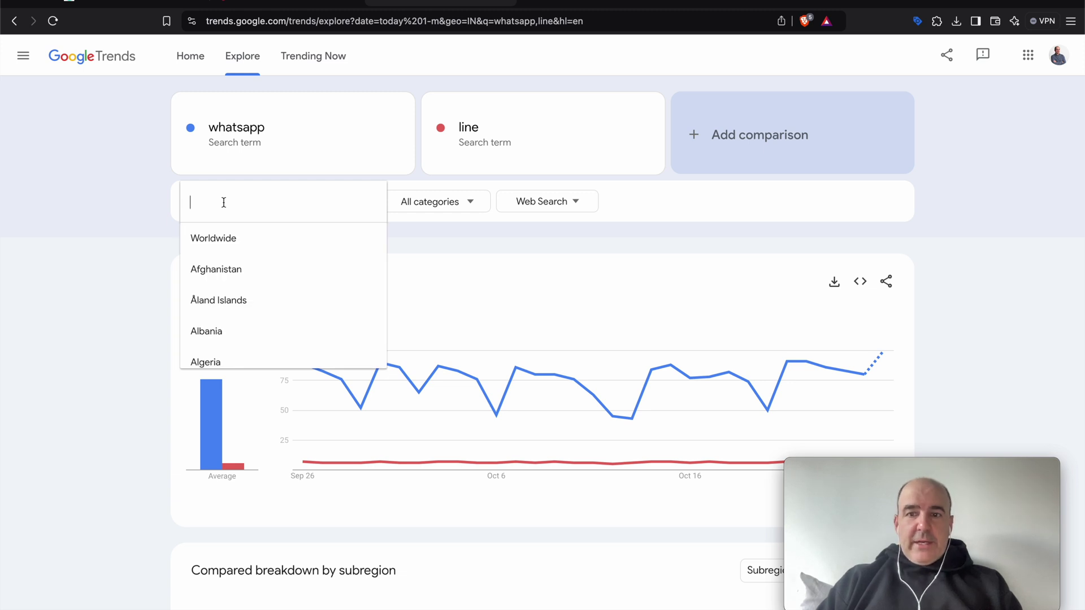
pyautogui.write('thailan')
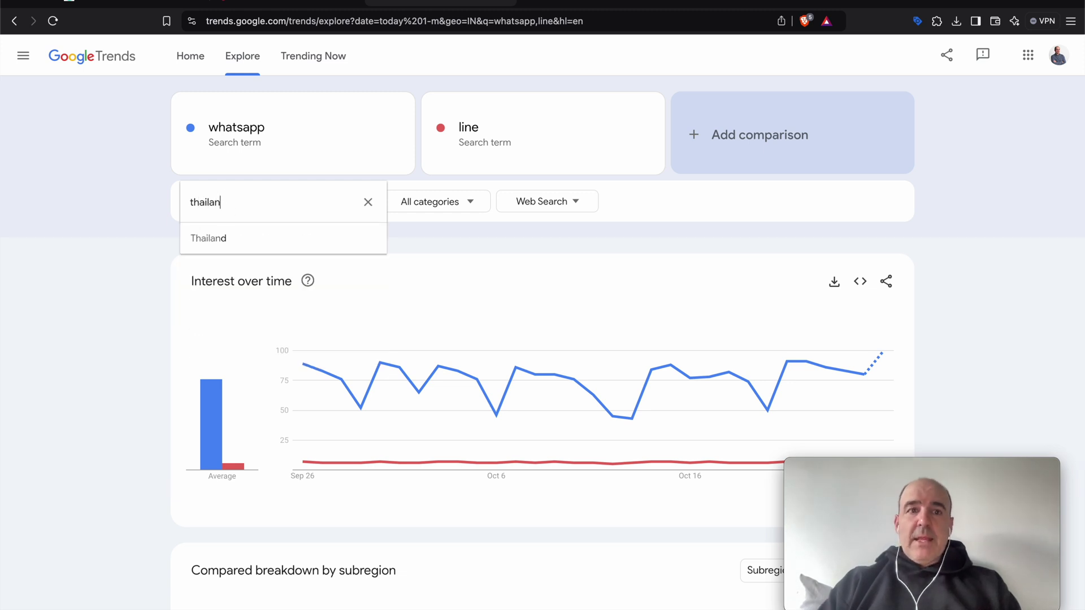
pyautogui.click(240, 239)
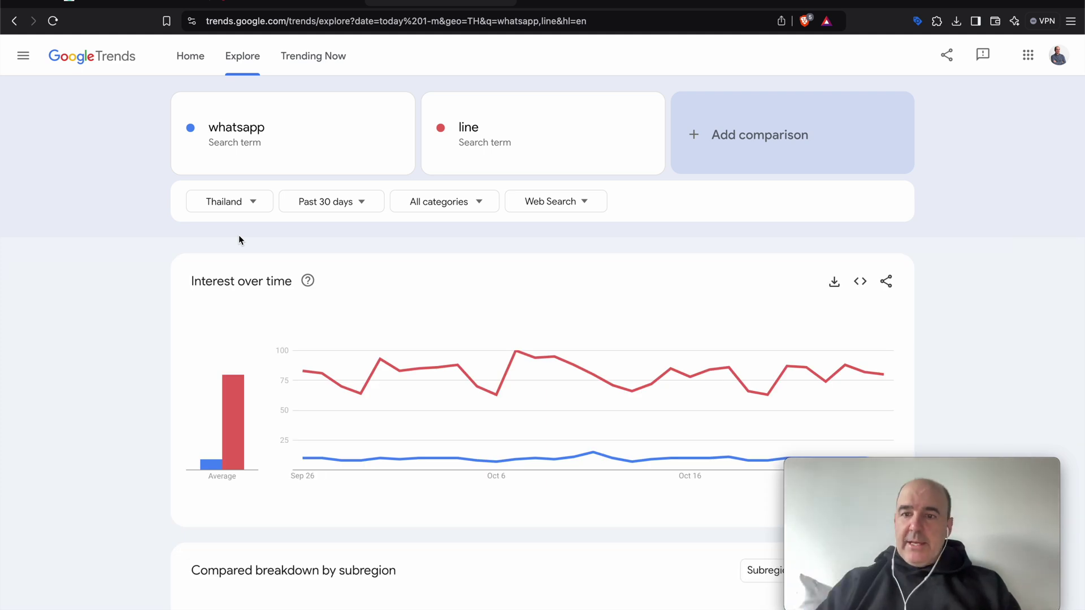
pyautogui.moveTo(599, 417)
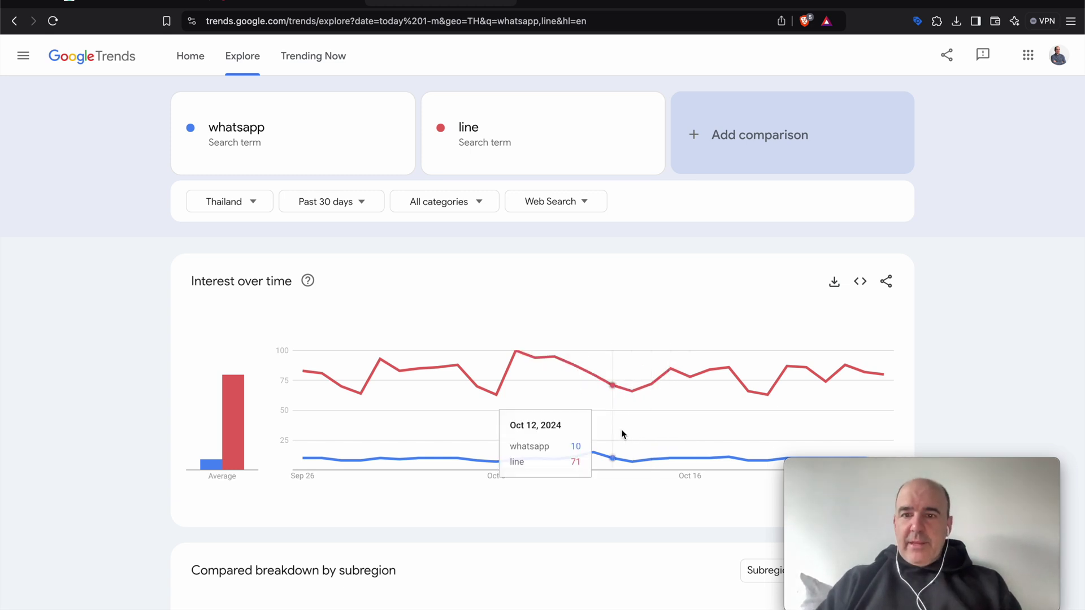
pyautogui.click(278, 2)
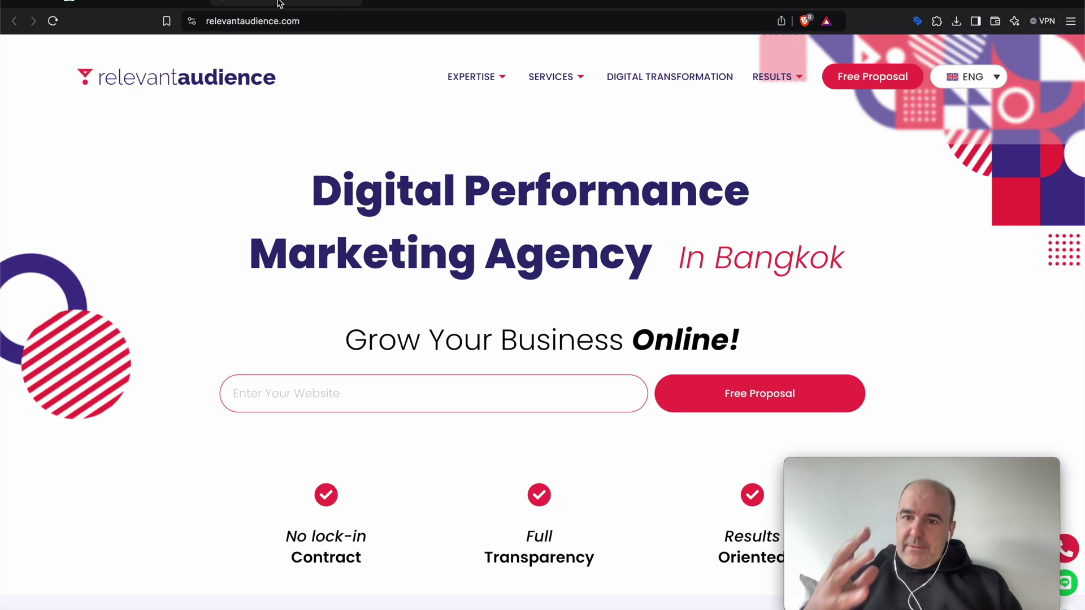
pyautogui.moveTo(551, 76)
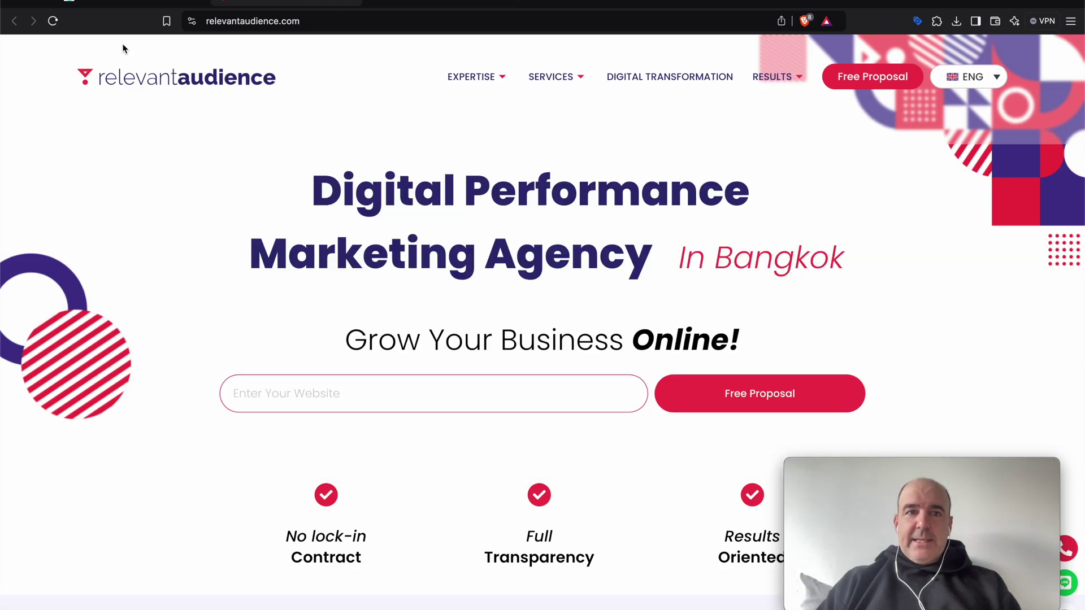
pyautogui.scroll(-2, 304, 325)
pyautogui.scroll(-4, 303, 325)
pyautogui.scroll(6, 304, 325)
pyautogui.scroll(-3, 303, 325)
pyautogui.scroll(-12, 303, 325)
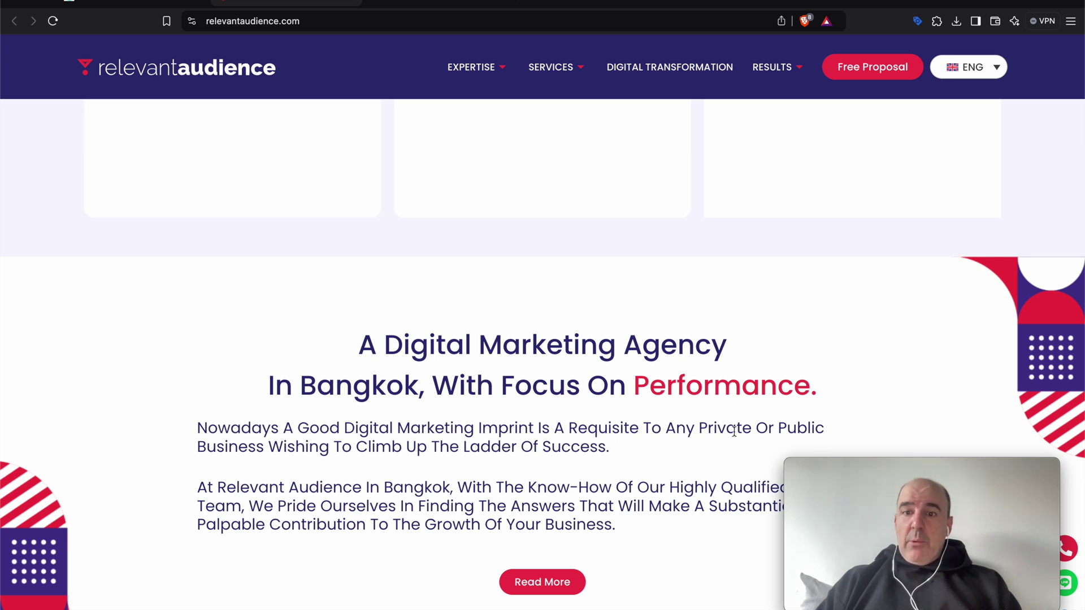
pyautogui.moveTo(982, 474); pyautogui.dragTo(995, 338)
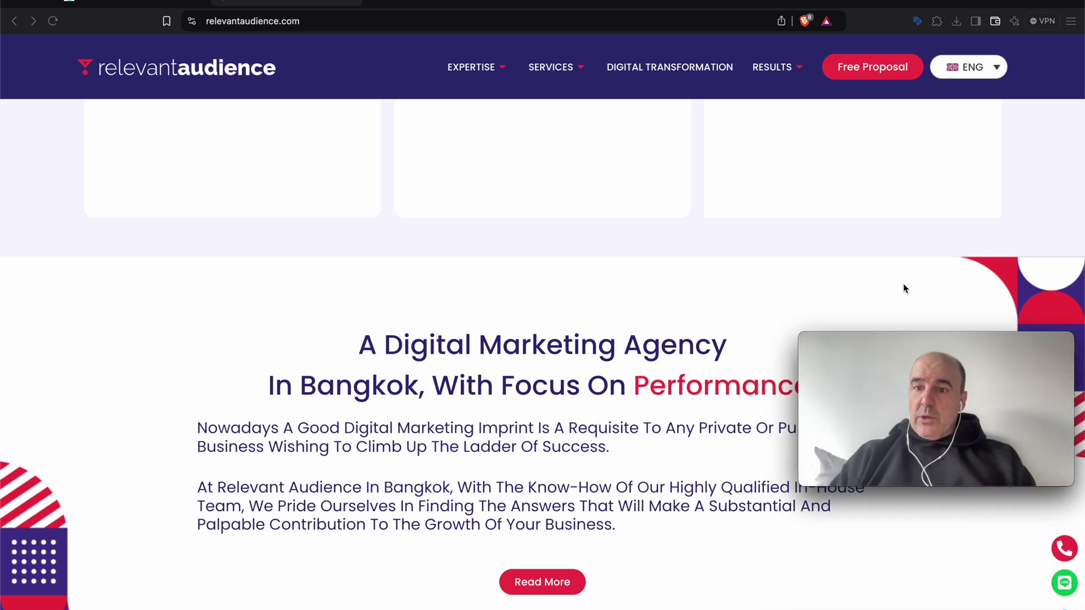
pyautogui.click(940, 554)
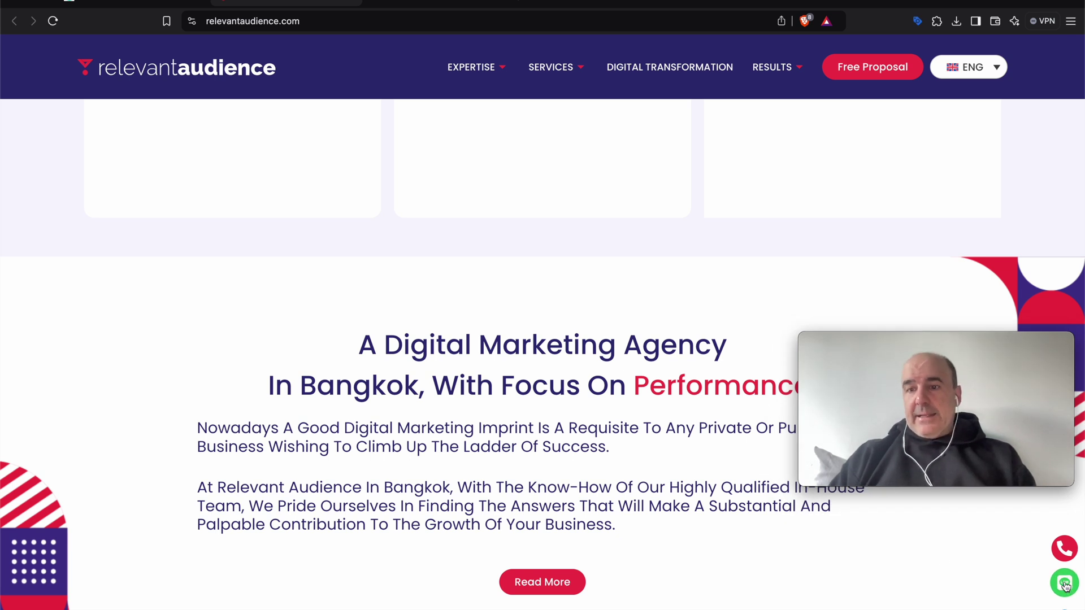
pyautogui.click(1065, 583)
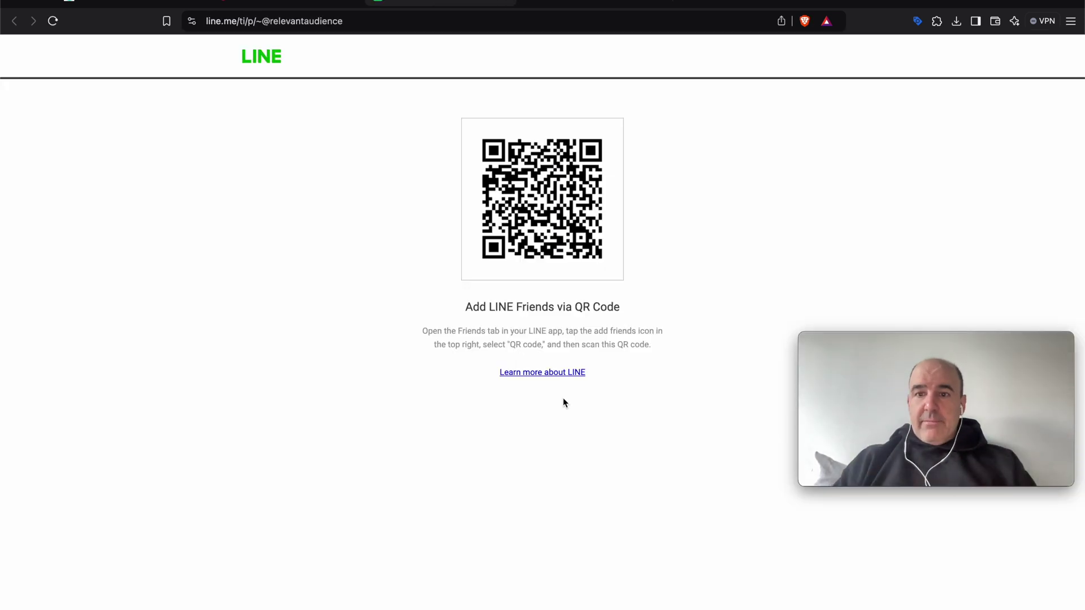
# Bring up the ToChat business dashboard showing 2 total clicks and 0.00€ payments.
pyautogui.press('super+space')
pyautogui.write('line')
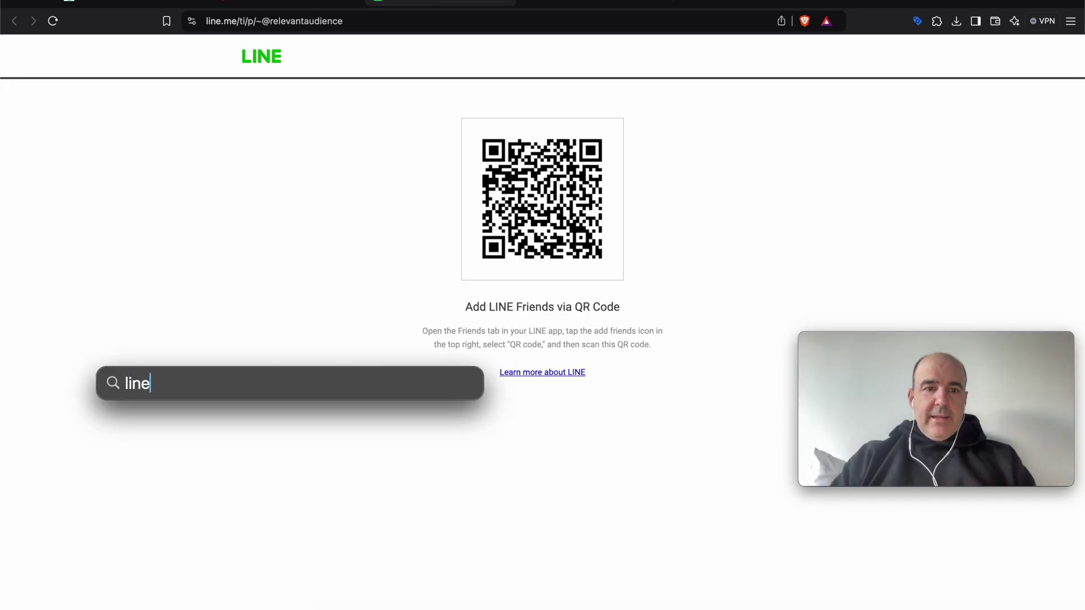
pyautogui.press('Escape')
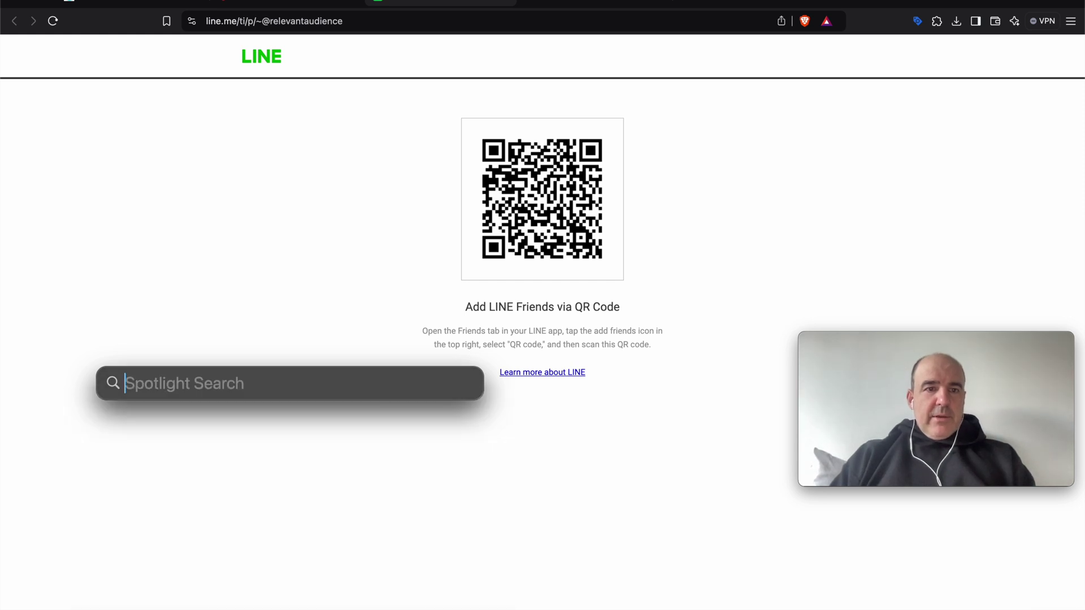
pyautogui.press('Escape')
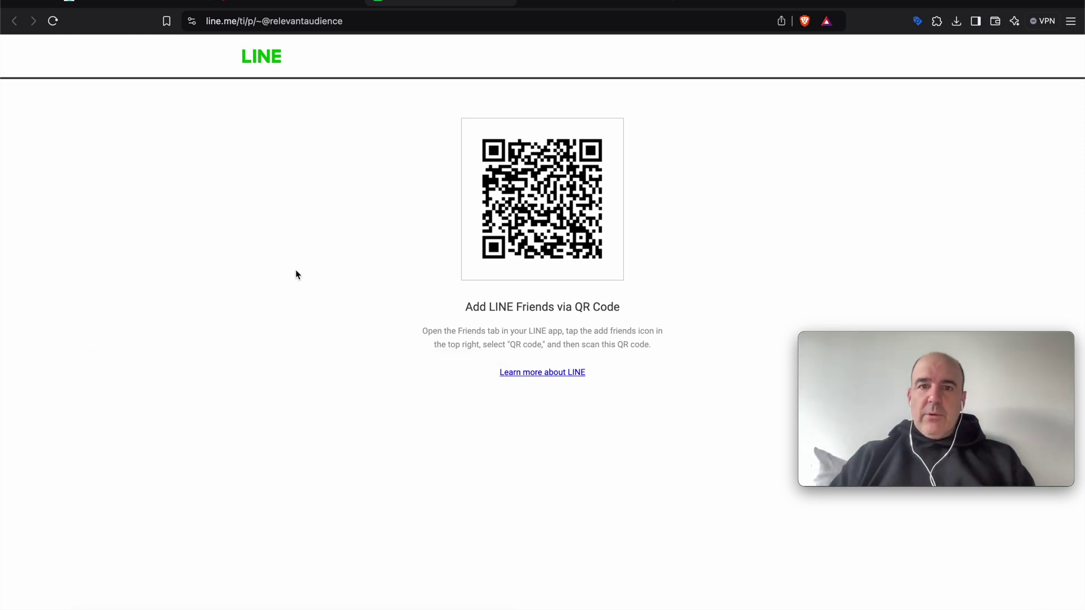
pyautogui.click(286, 5)
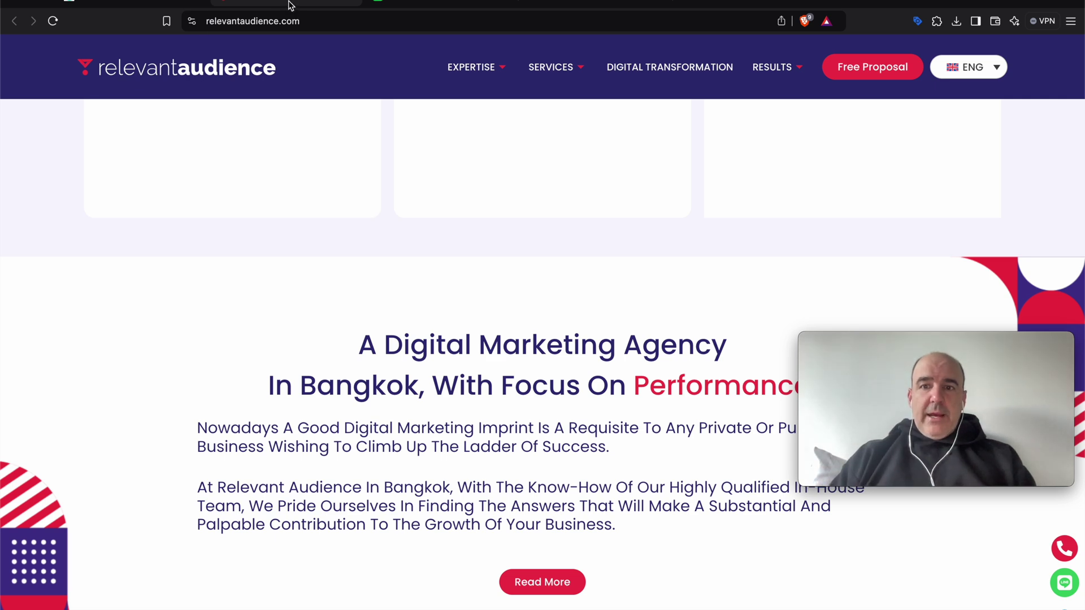
pyautogui.click(146, 3)
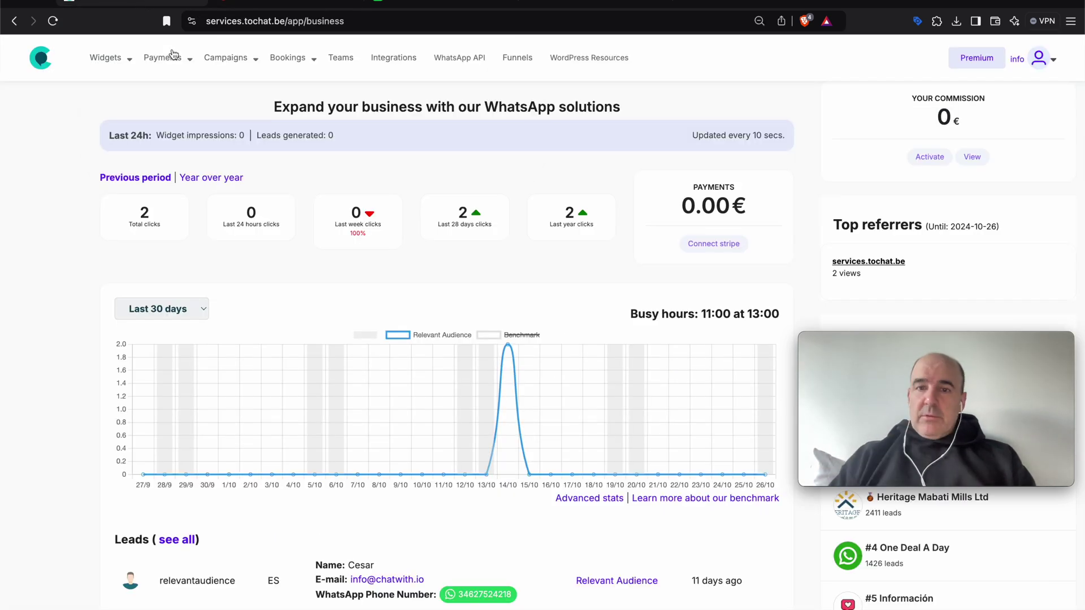
# Open the Relevant Audience widget editor and expand its agent into the LINE contact form.
pyautogui.moveTo(110, 58)
pyautogui.click(124, 88)
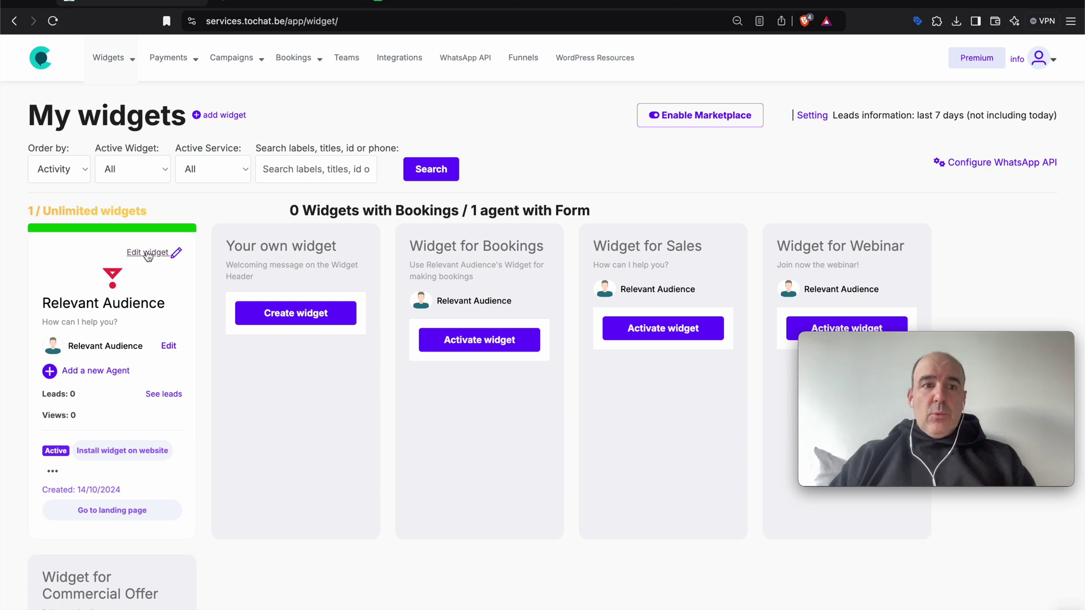
pyautogui.click(148, 253)
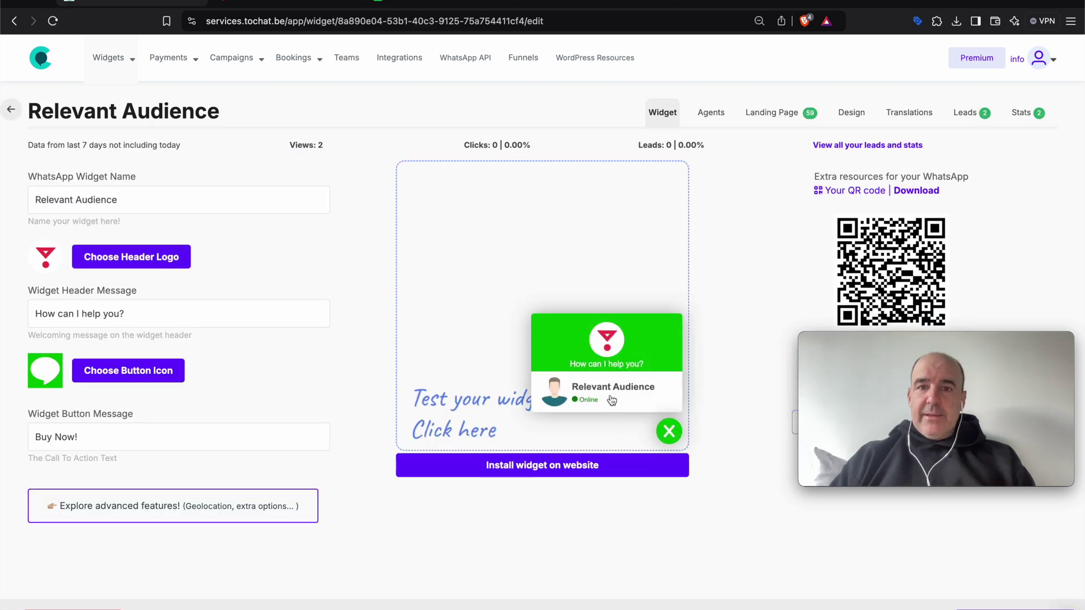
pyautogui.click(612, 401)
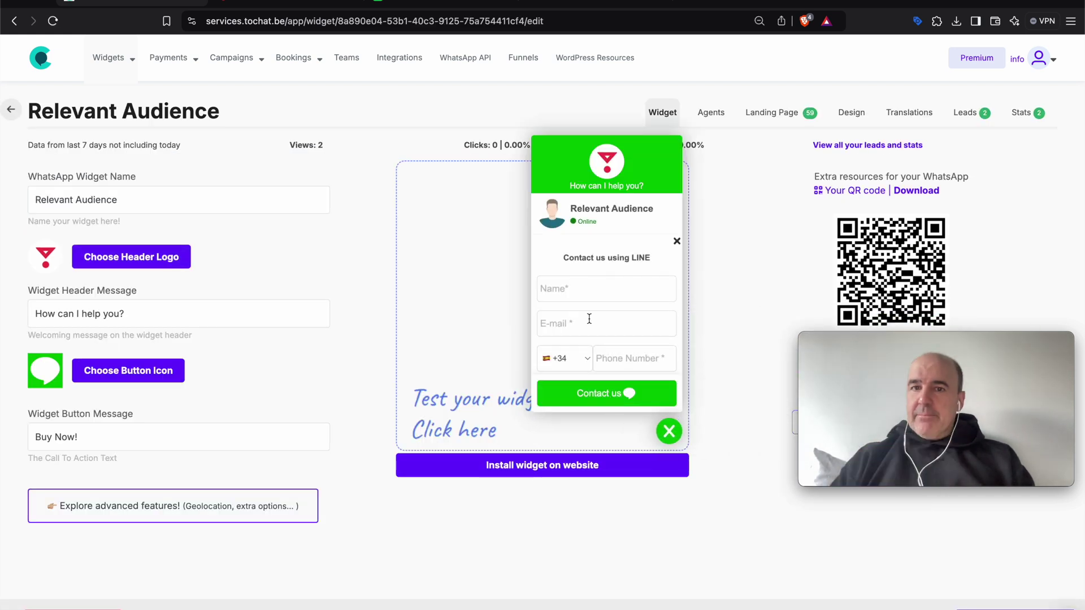
# Submit a test lead with a name, e-mail and phone number via Contact us.
pyautogui.press('Tab')
pyautogui.write('cesar')
pyautogui.press('Tab')
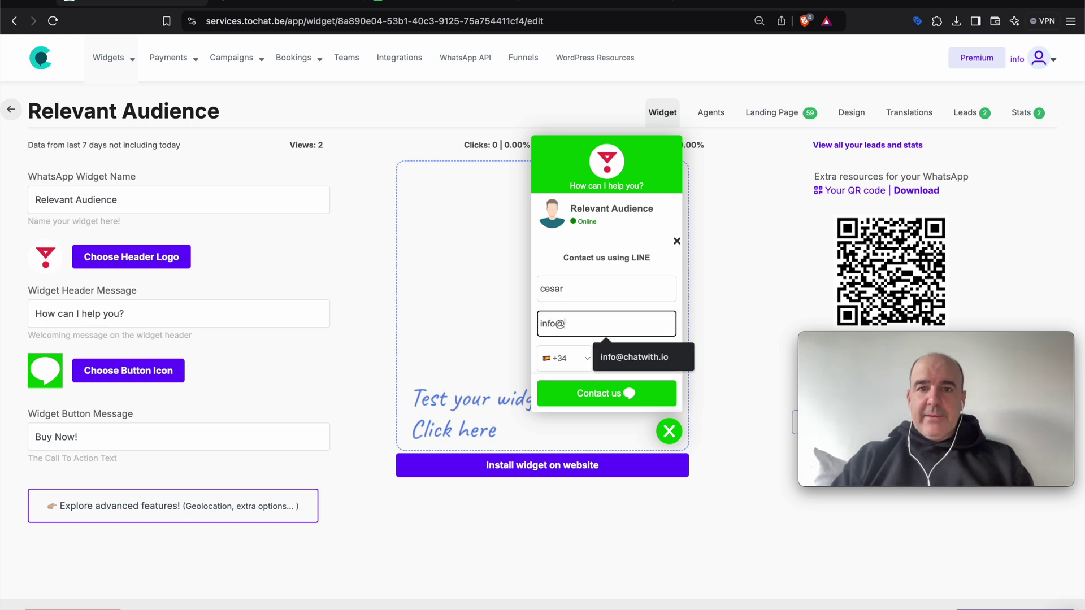
pyautogui.press('Down')
pyautogui.press('Return')
pyautogui.press('Tab')
pyautogui.write('627')
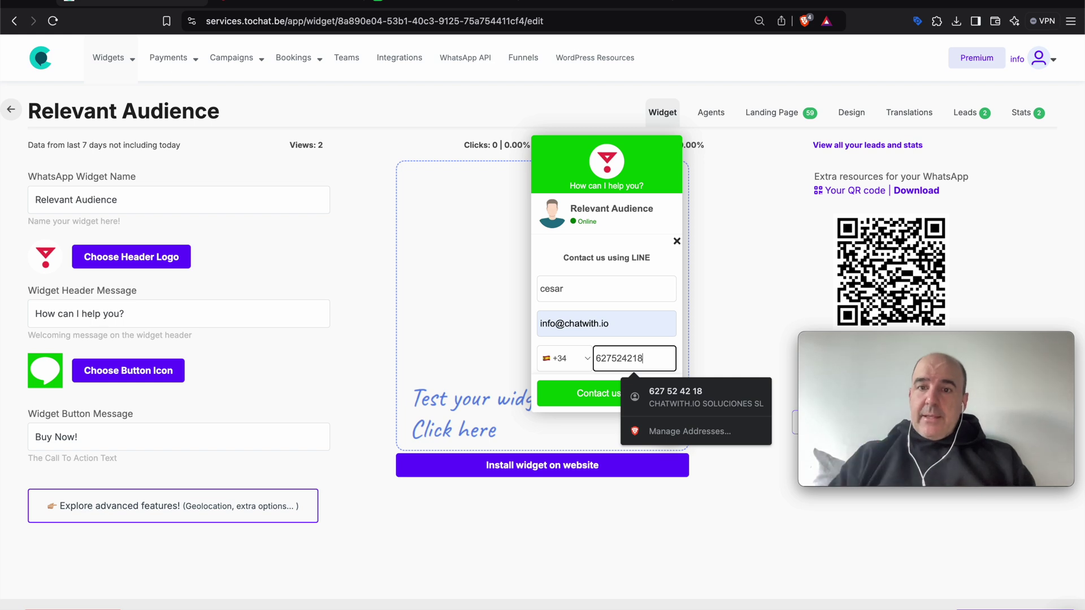
pyautogui.click(587, 398)
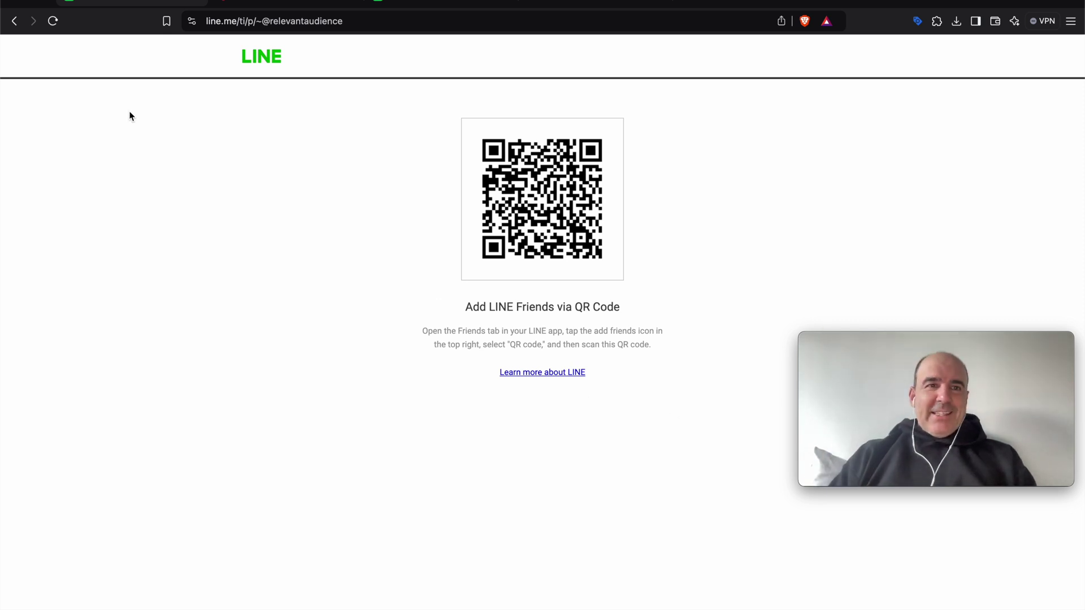
pyautogui.click(15, 23)
# Close the preview and open the Relevant Audience agent's profile, zoomed in.
pyautogui.click(673, 433)
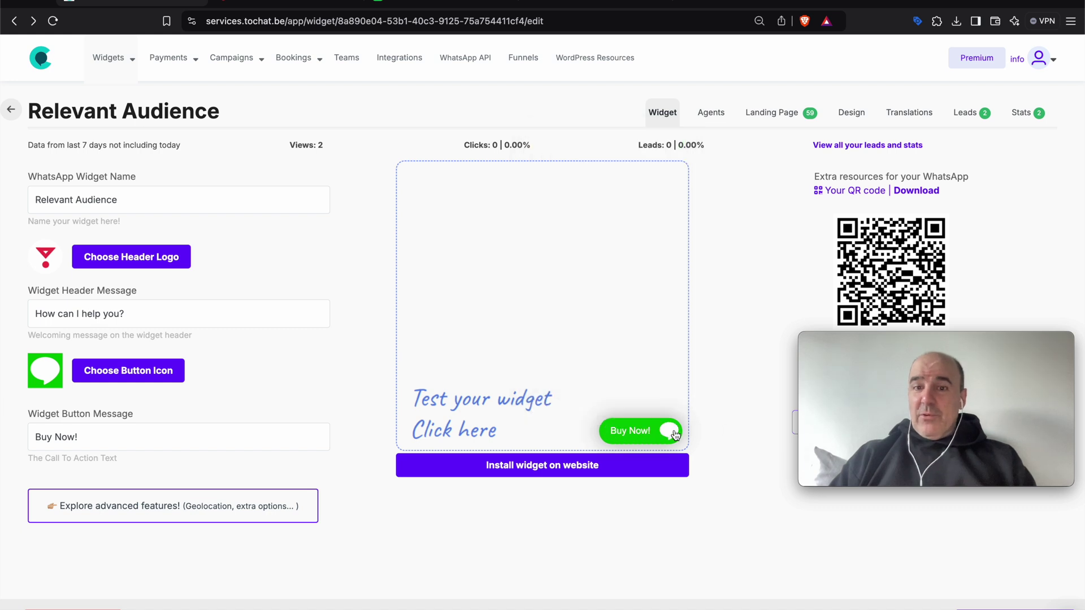
pyautogui.click(712, 121)
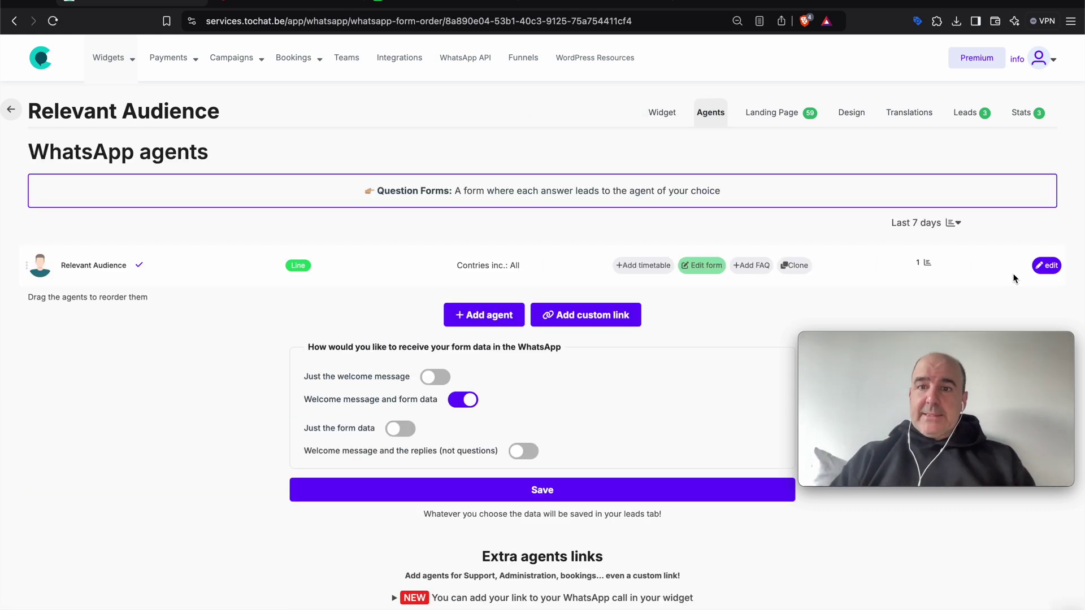
pyautogui.click(1047, 266)
pyautogui.press('super+equal')
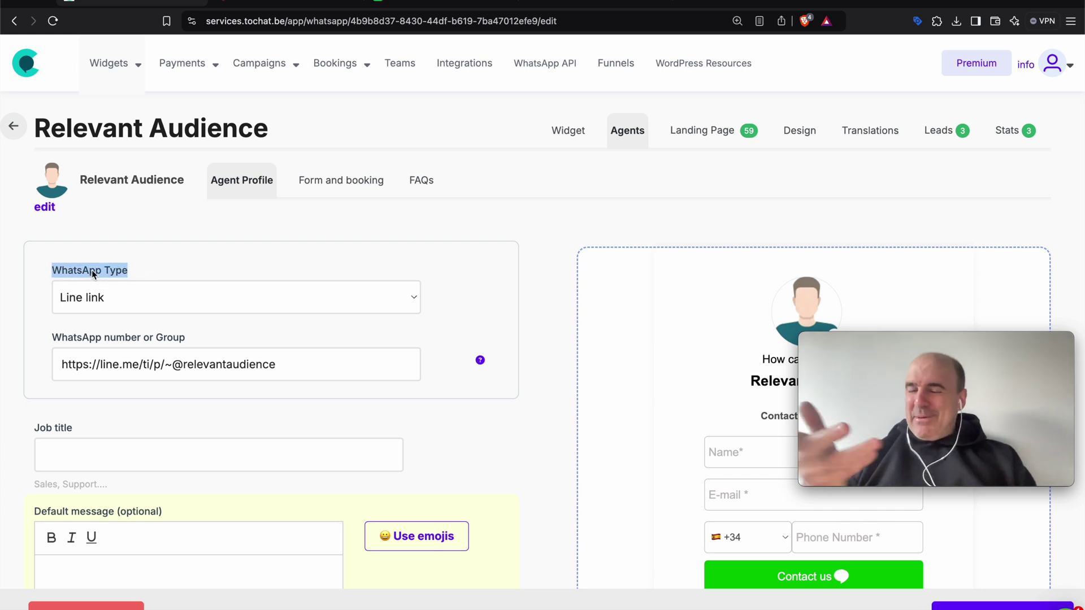
pyautogui.click(133, 297)
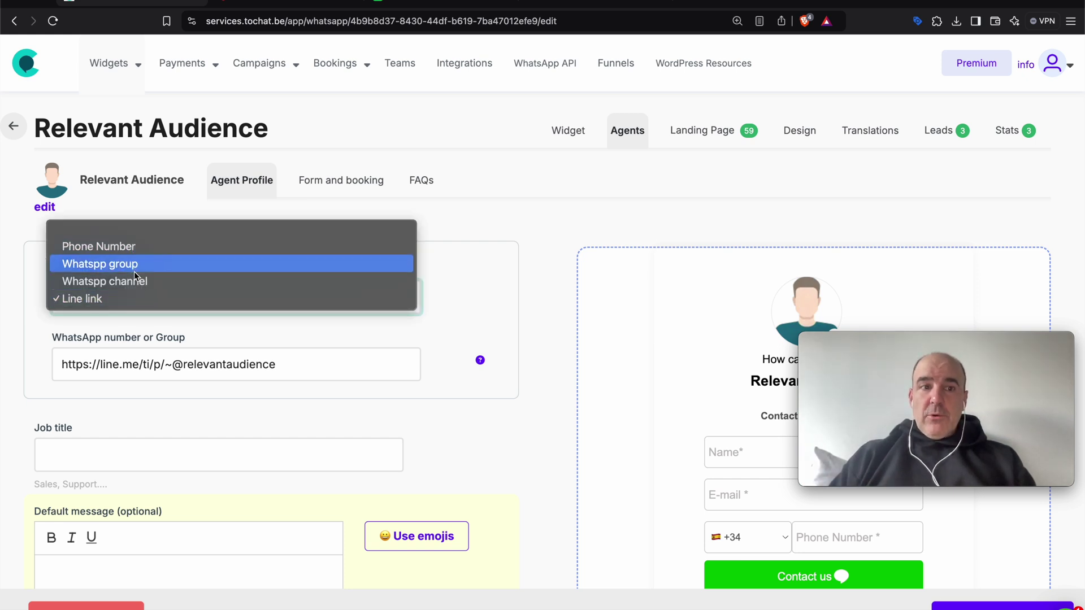
pyautogui.click(137, 299)
pyautogui.click(246, 366)
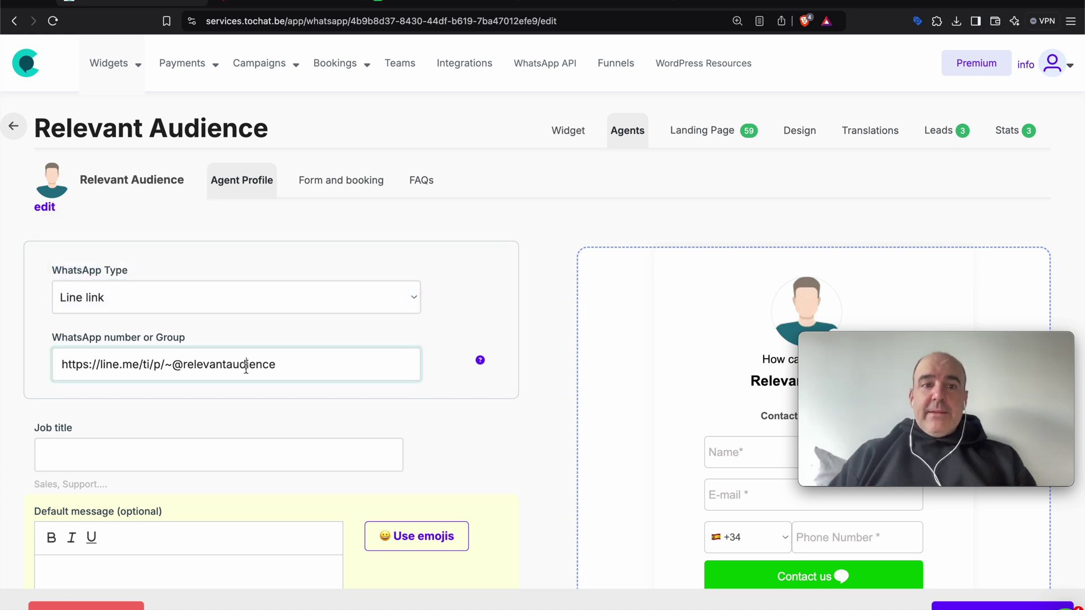
pyautogui.tripleClick(243, 368)
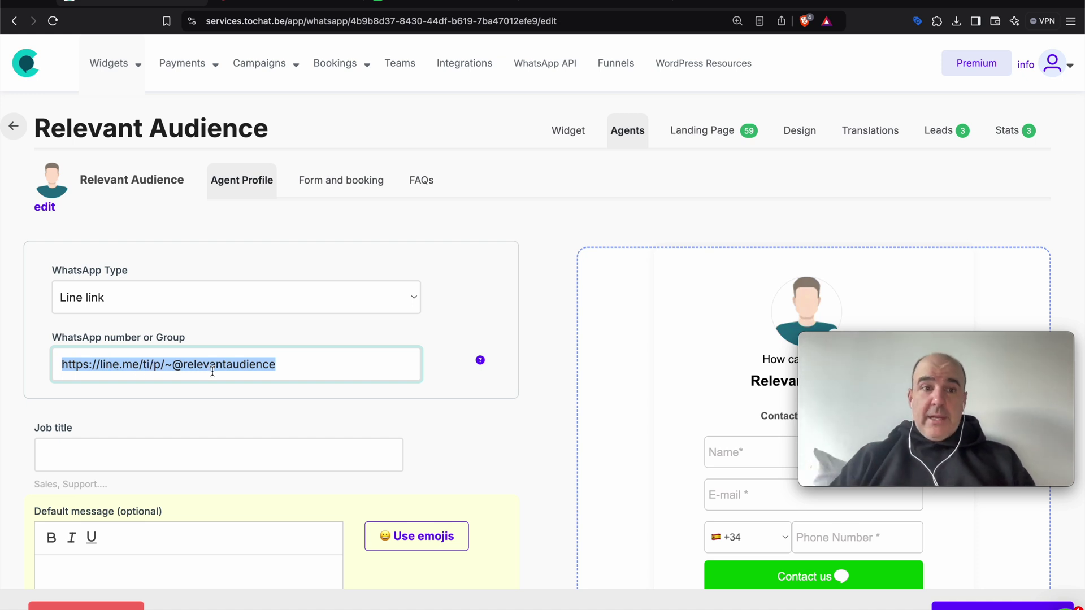
pyautogui.moveTo(172, 366); pyautogui.dragTo(290, 322)
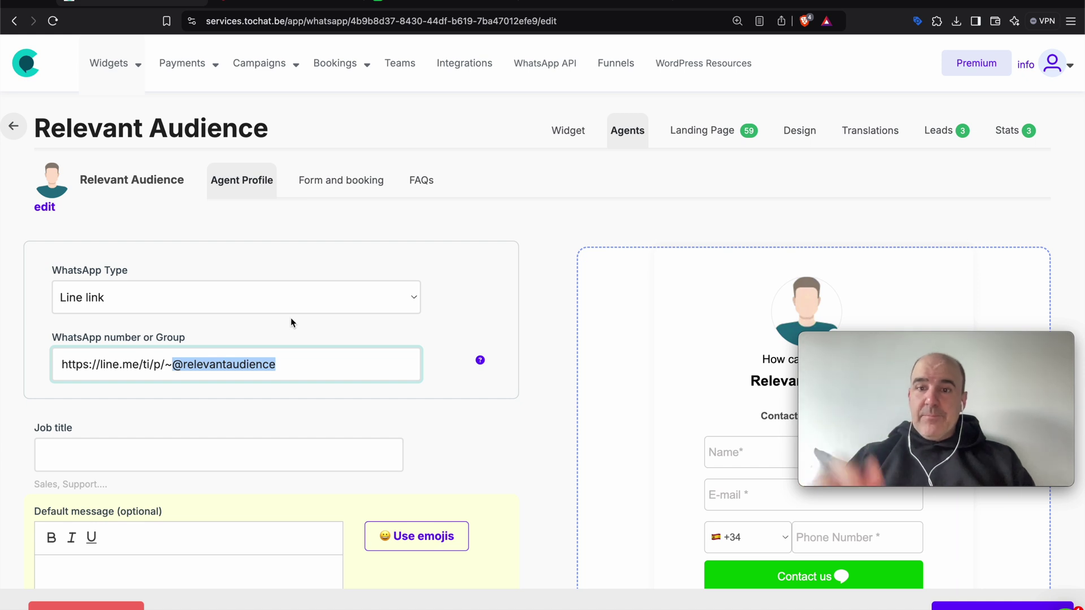
pyautogui.click(111, 329)
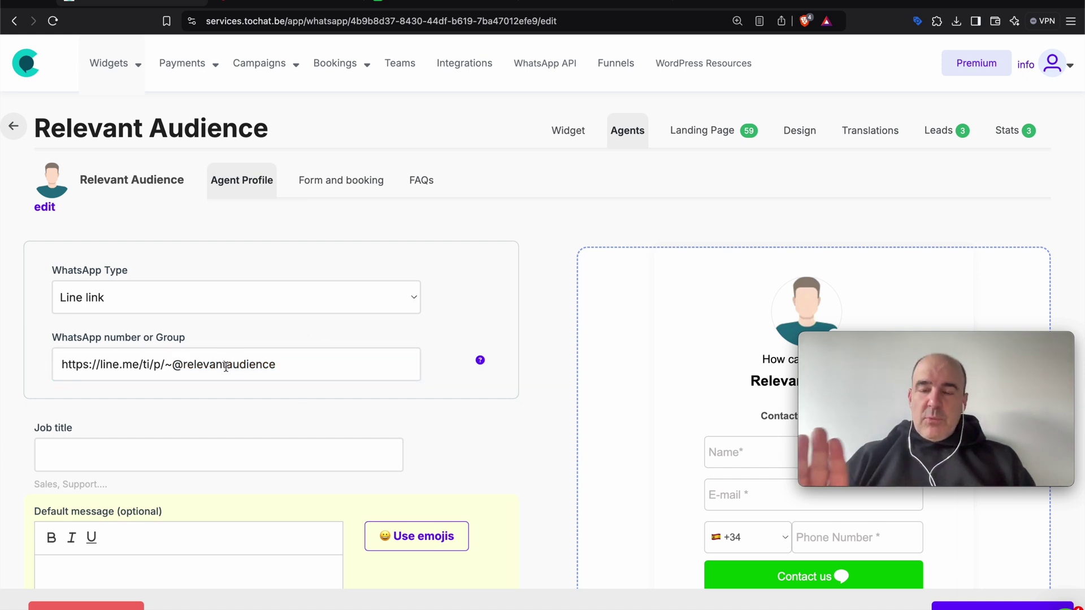
pyautogui.click(932, 146)
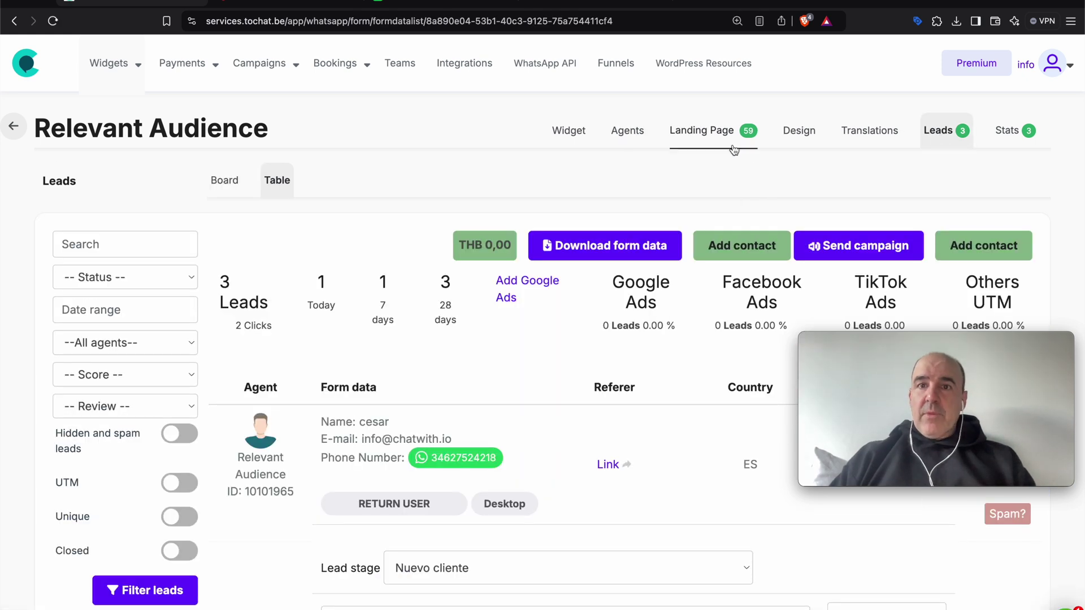
pyautogui.click(701, 132)
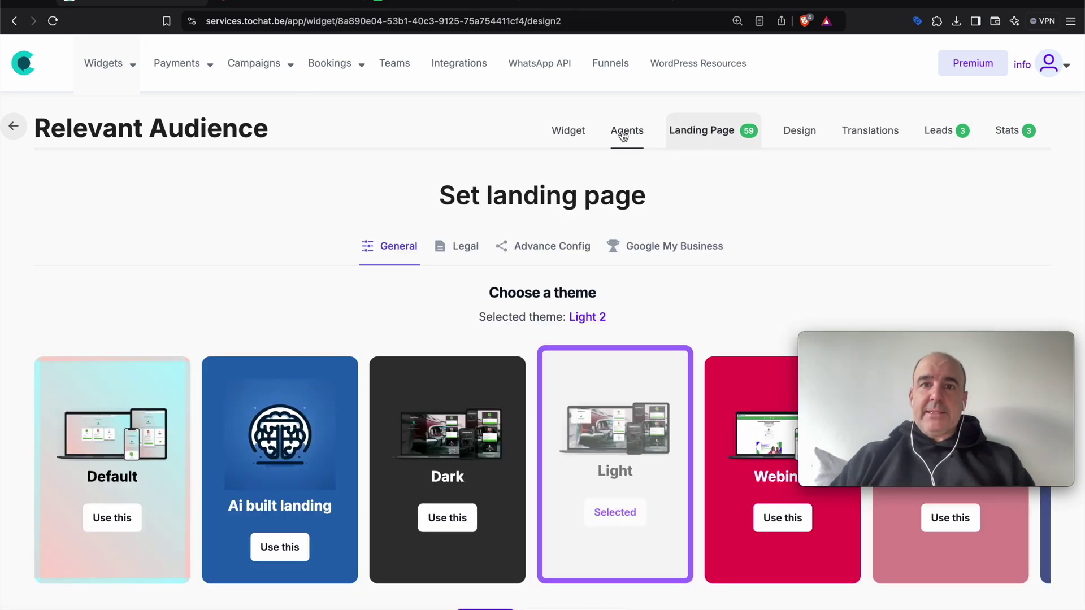
pyautogui.click(623, 134)
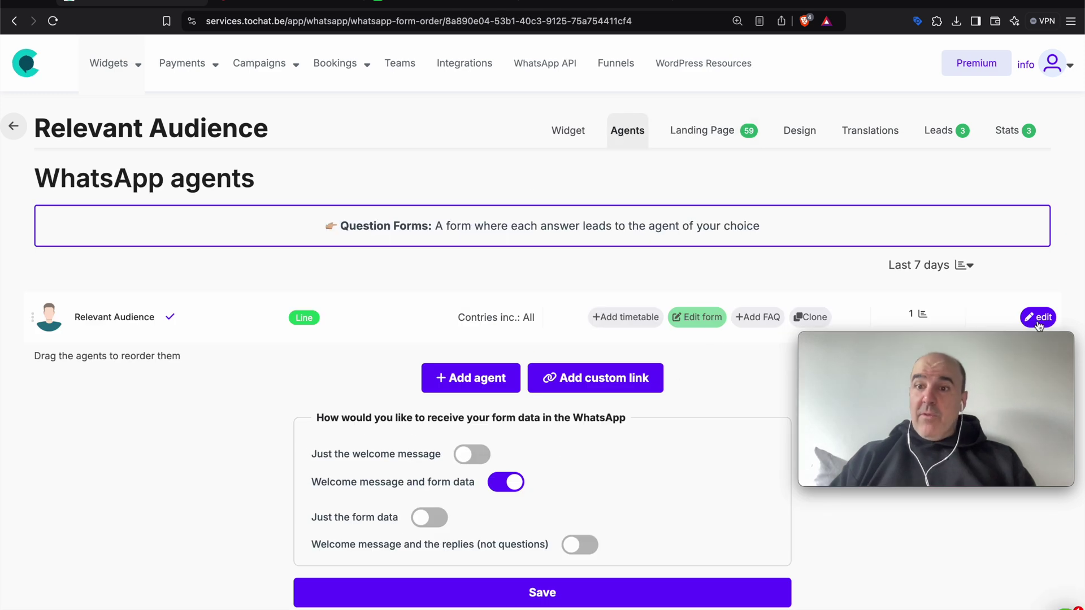
pyautogui.click(1038, 319)
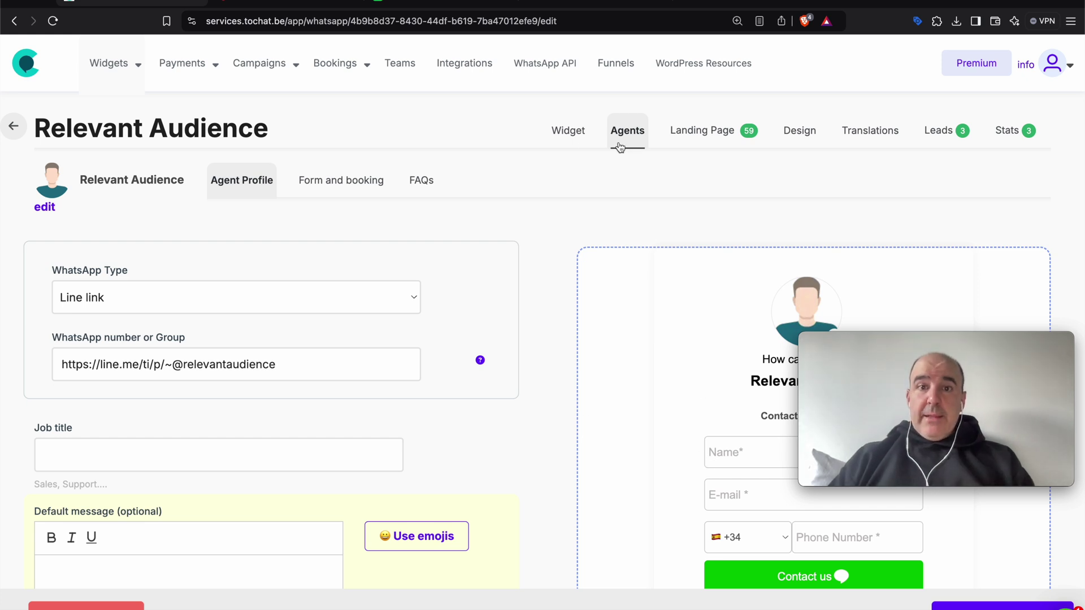
# Return to the Widget settings with the preview on the 'Contact us using LINE' form.
pyautogui.click(566, 134)
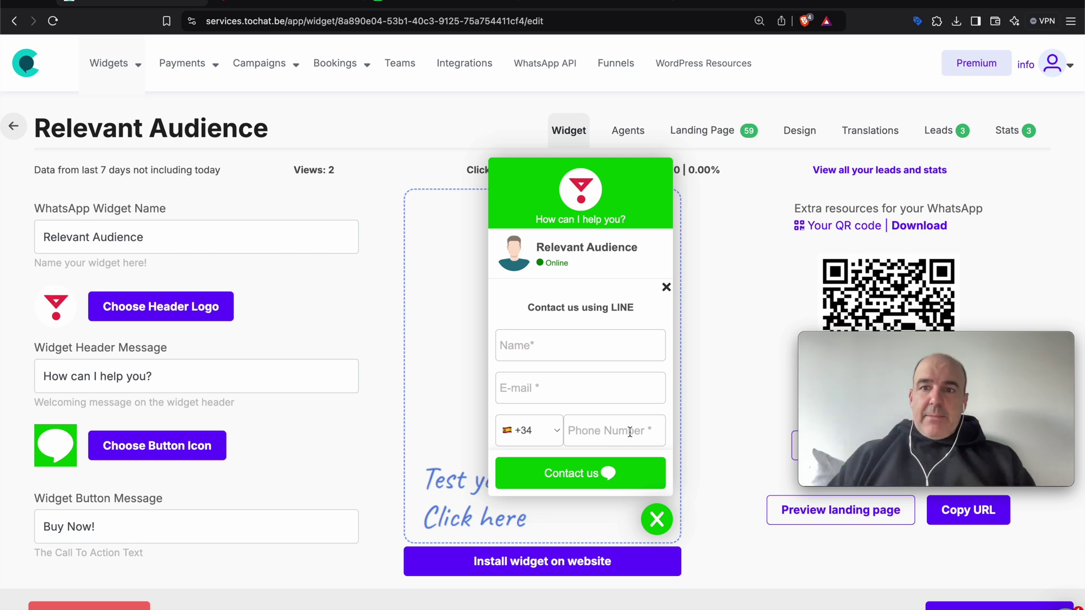
pyautogui.moveTo(604, 608)
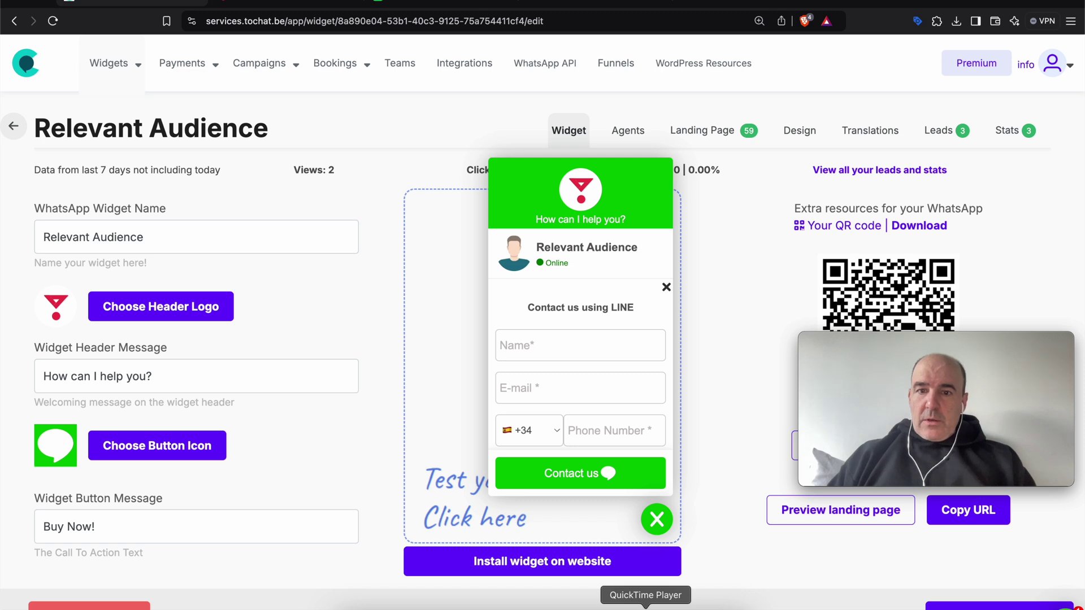
pyautogui.click(645, 607)
pyautogui.click(955, 437)
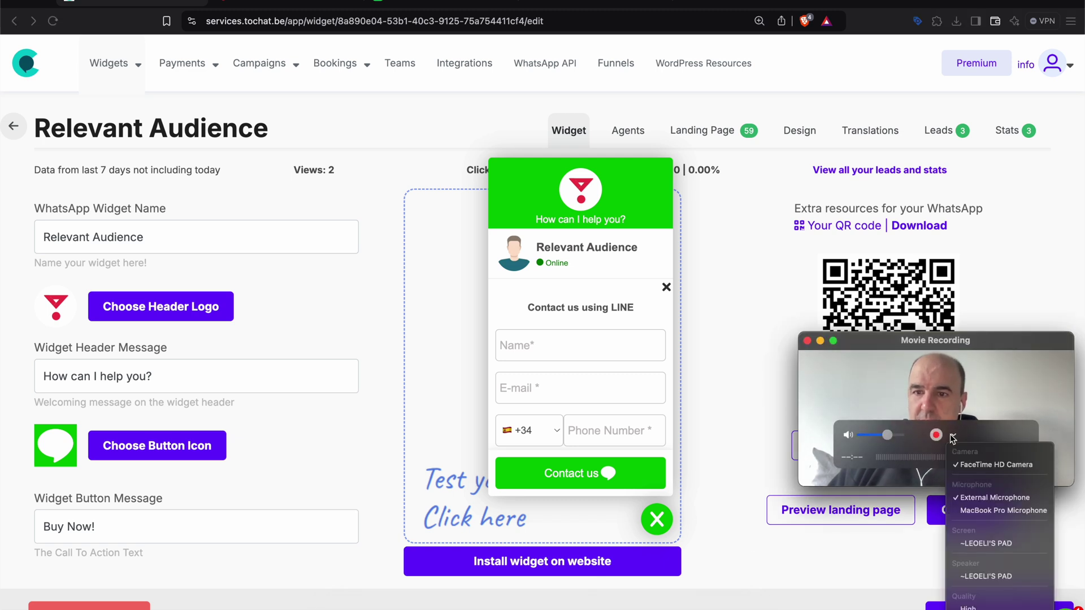
pyautogui.click(937, 421)
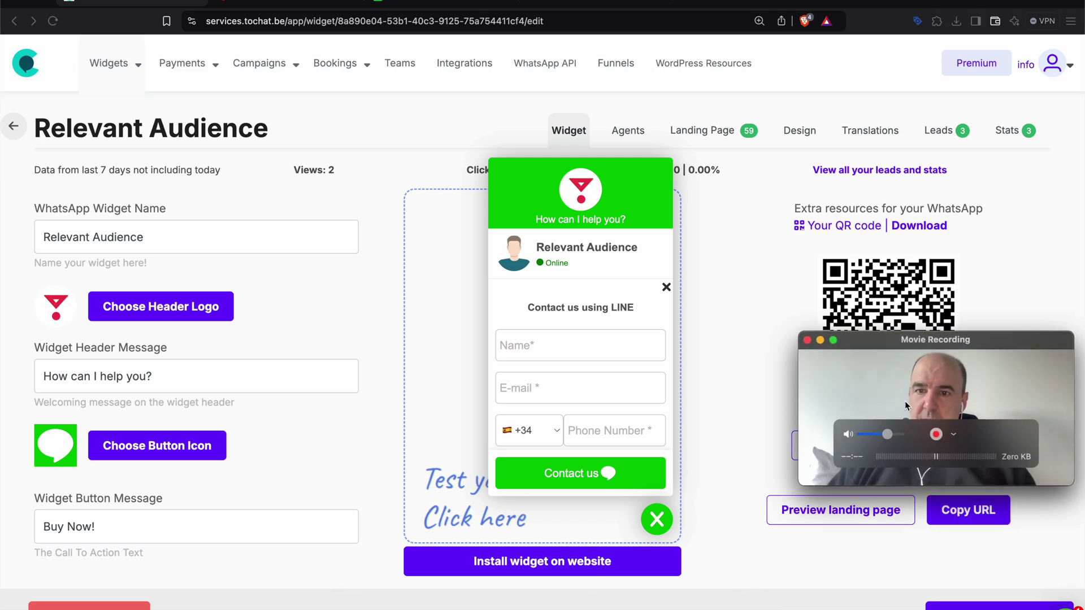